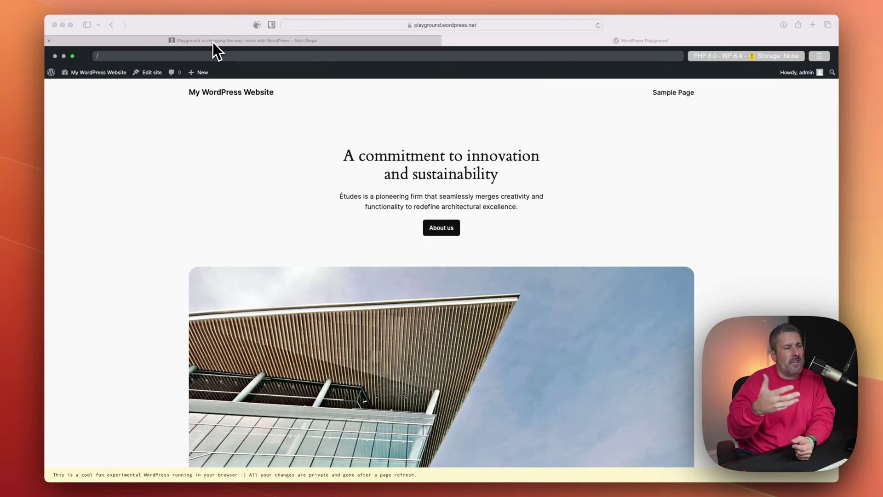
- Switch to the Nick Diego blog article and scroll up to its blueprint.json example
click(240, 41)
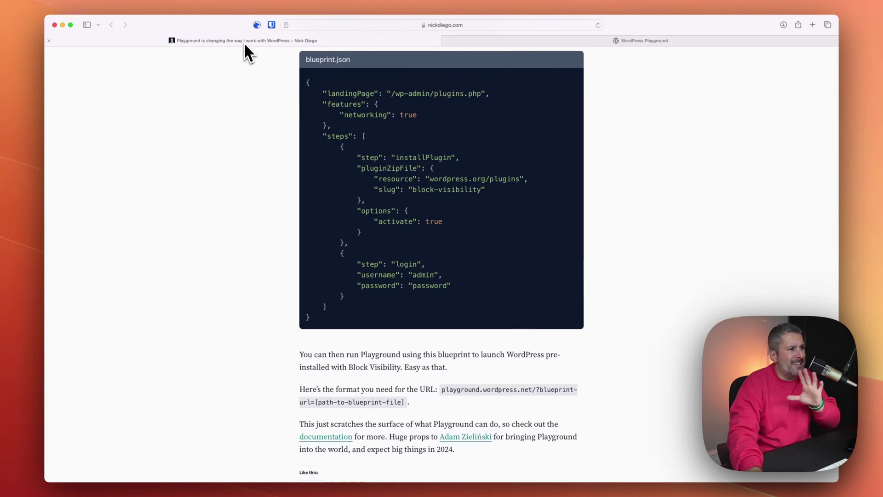
scroll(339, 162, up, 2)
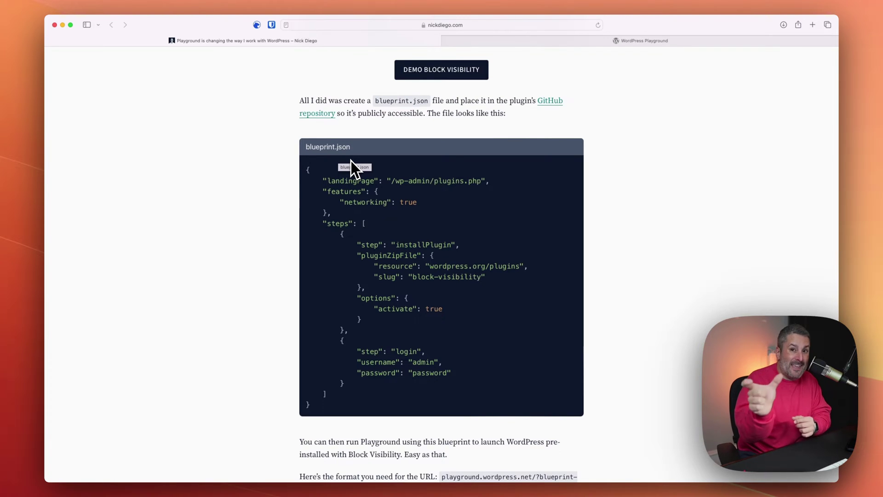
- Bring the WordPress Playground tab back to the front
click(570, 44)
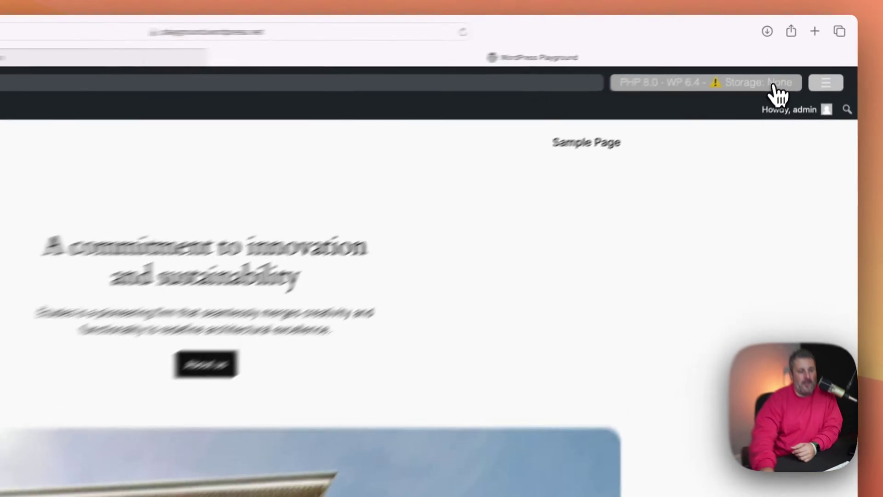
- Enable network access and set the WordPress version to nightly in Playground settings, then apply
click(775, 87)
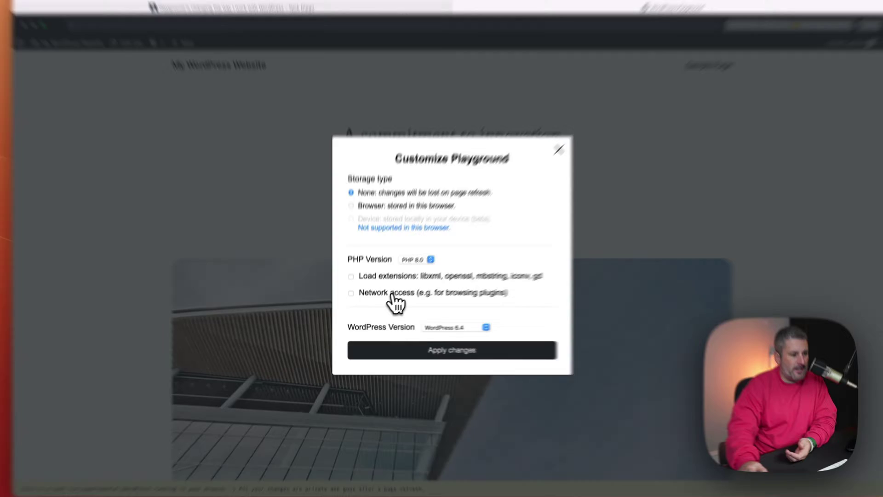
click(392, 296)
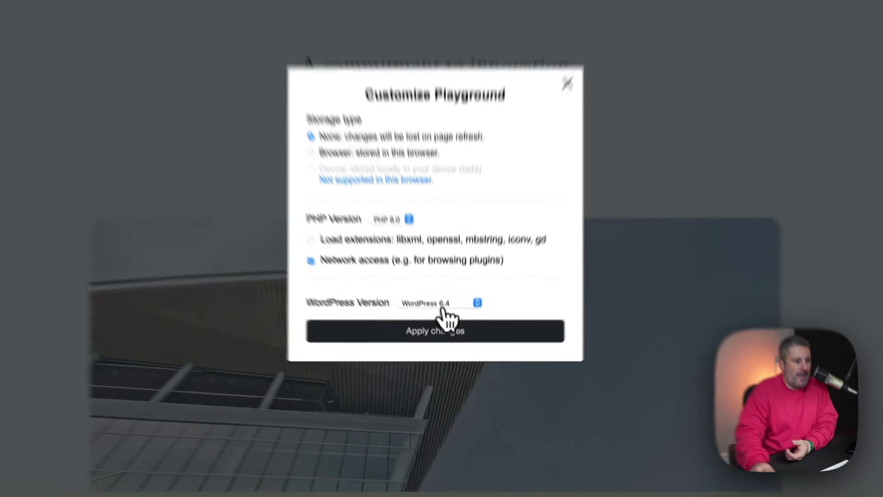
click(451, 329)
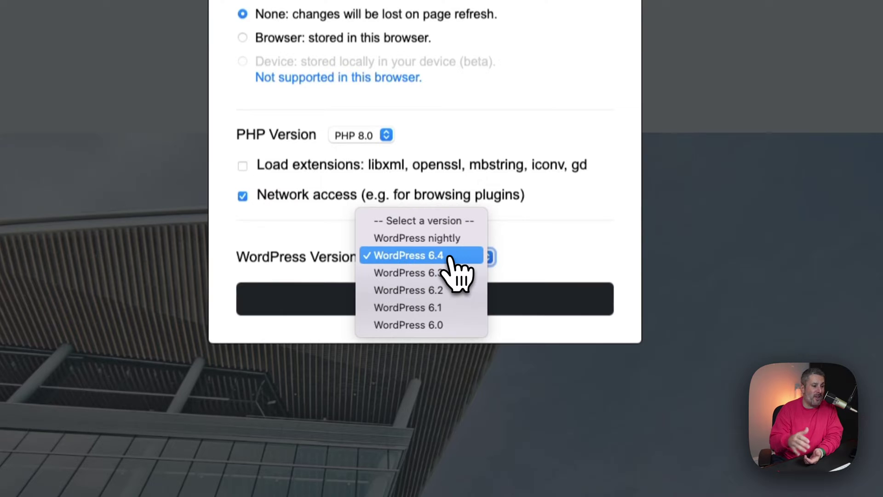
click(451, 238)
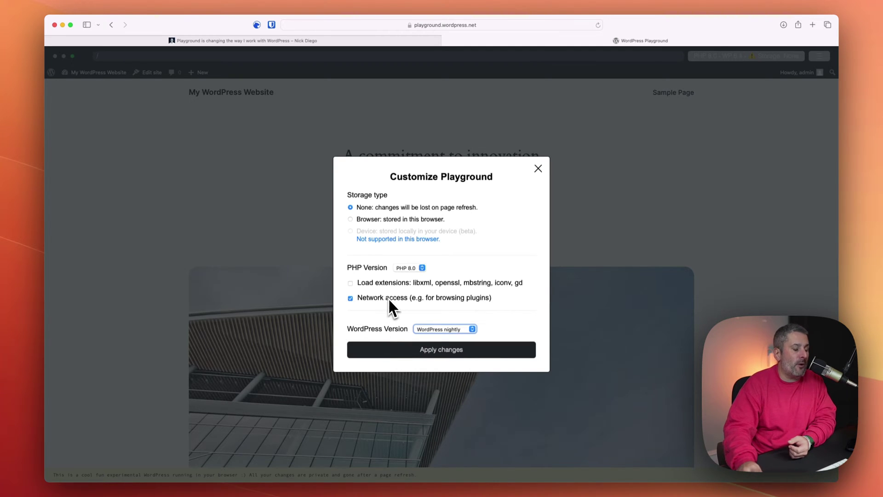
click(447, 352)
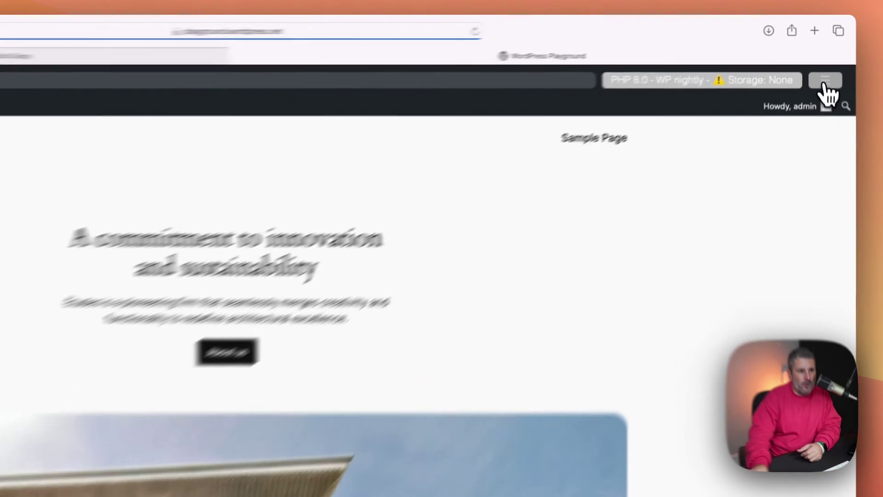
- Open the Playground options menu at the top right
click(825, 85)
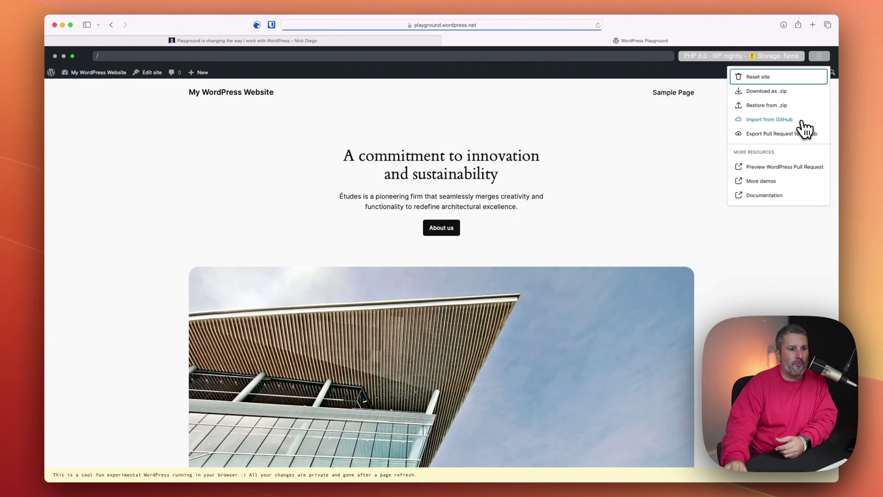
- Try Import from GitHub and Export Pull Request, dismissing each Connect to GitHub prompt, then reopen the menu
click(787, 120)
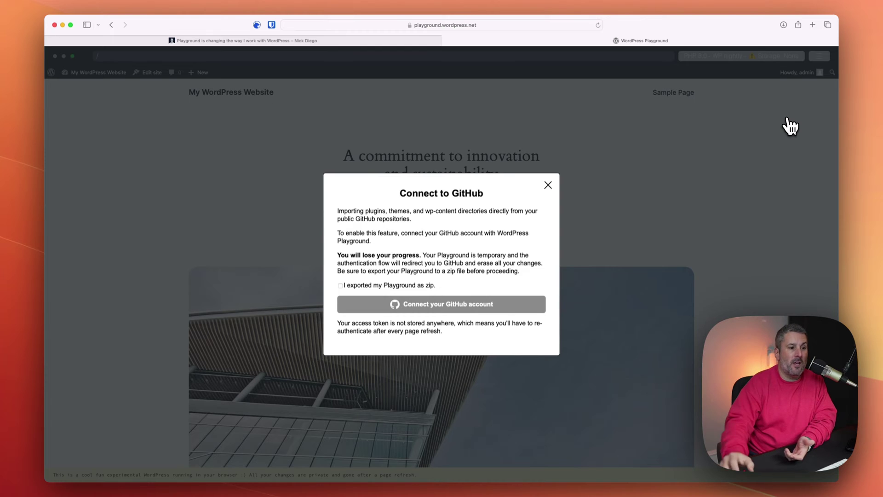
click(547, 185)
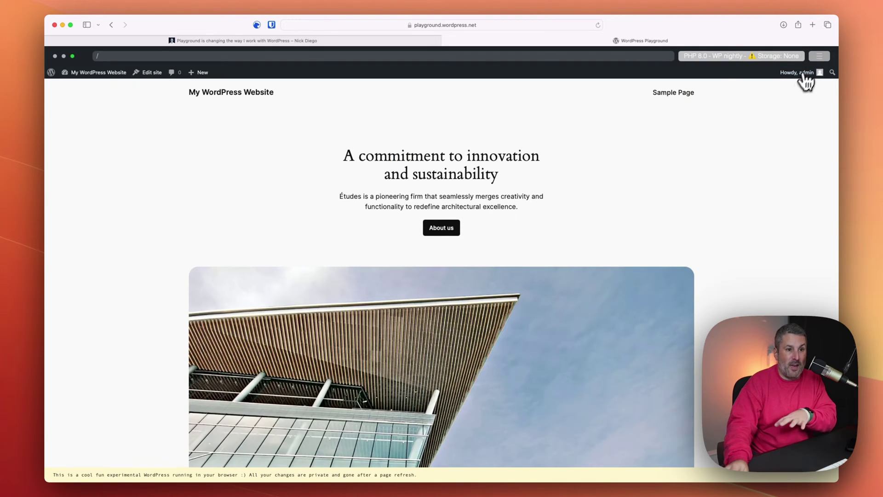
click(820, 57)
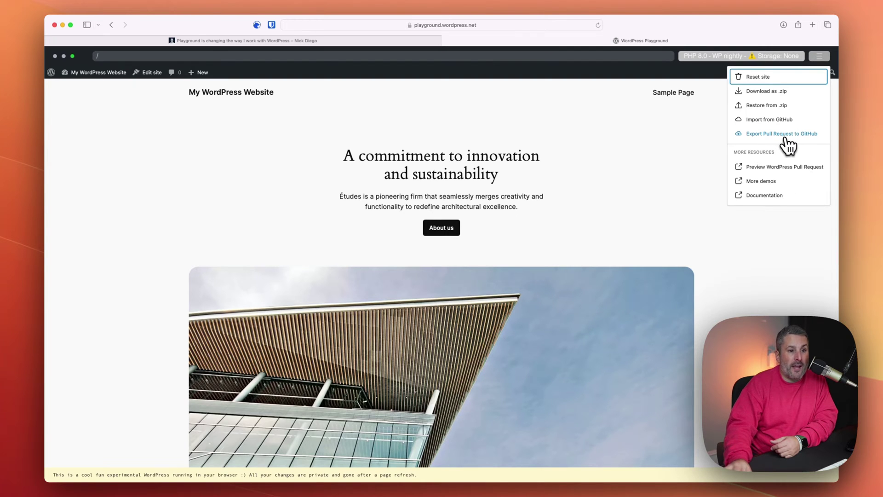
click(804, 144)
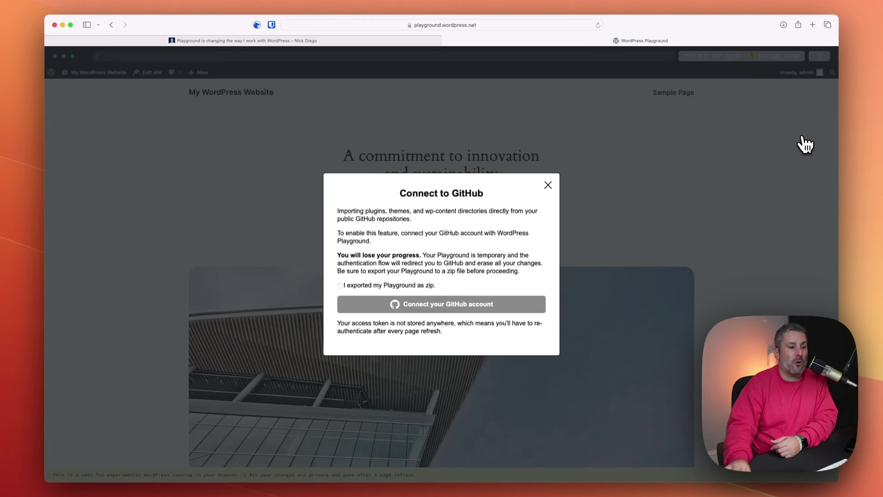
click(548, 185)
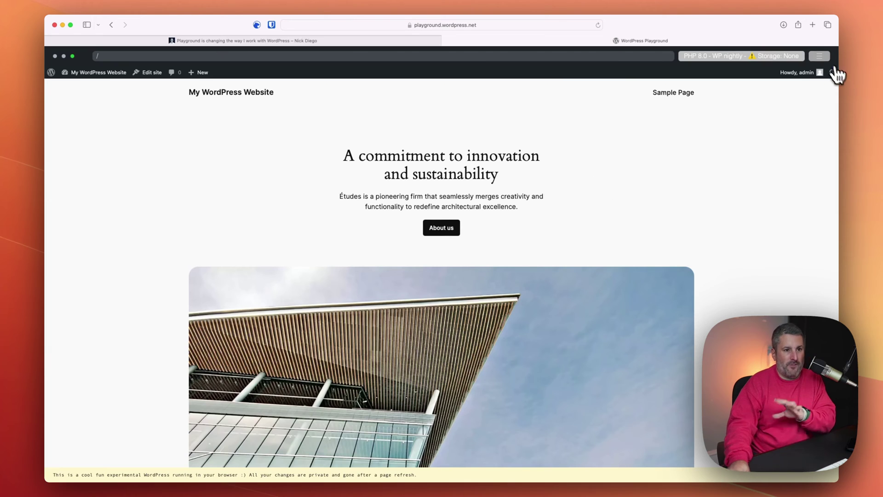
click(821, 56)
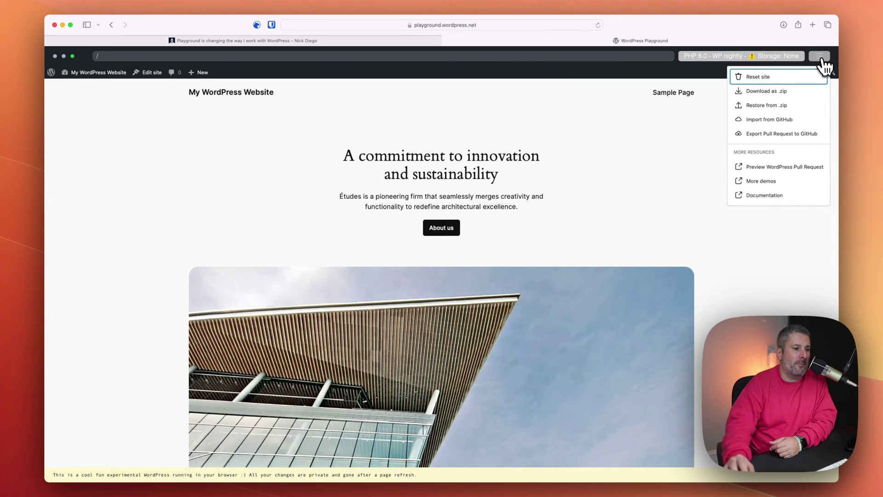
- Open the WordPress PR Previewer in a new tab, then return to the Playground tab
click(809, 167)
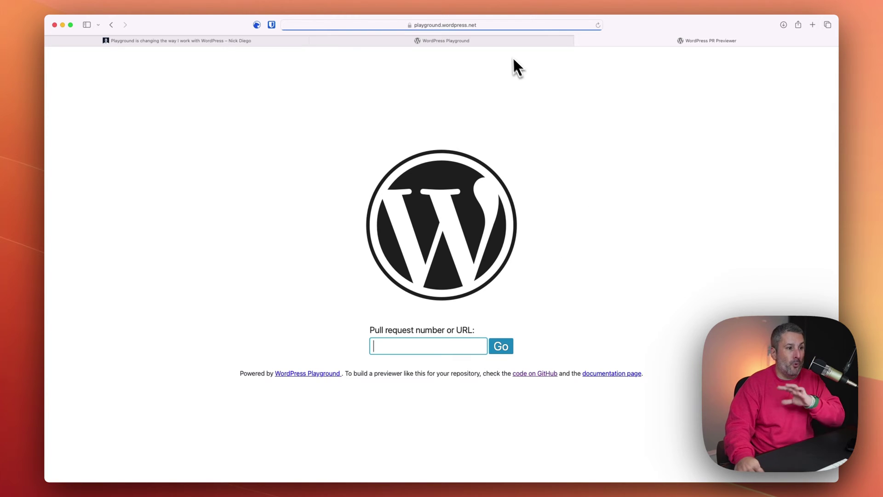
click(505, 45)
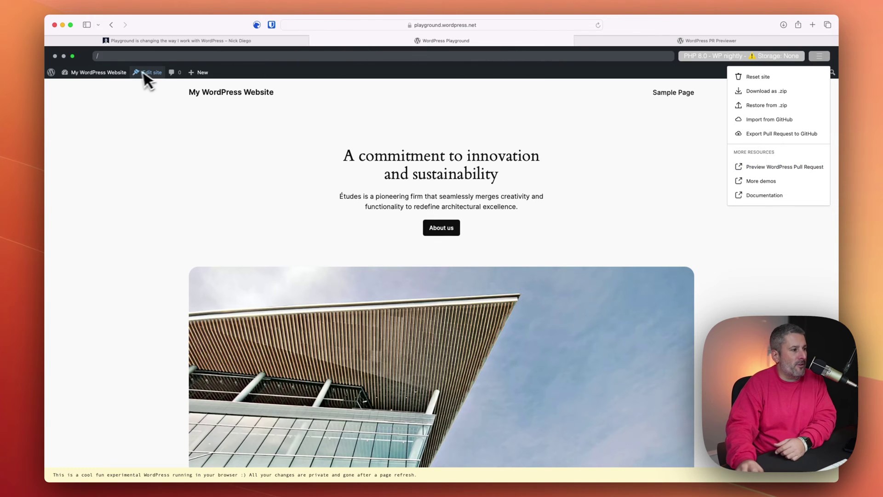
- Go to the WordPress admin Dashboard from the My WordPress Website menu and scroll down it
mouse_move(107, 75)
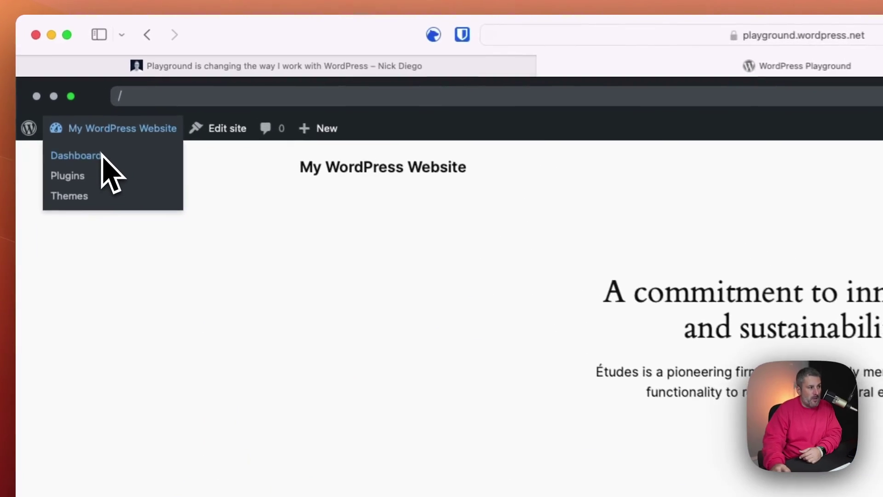
click(95, 136)
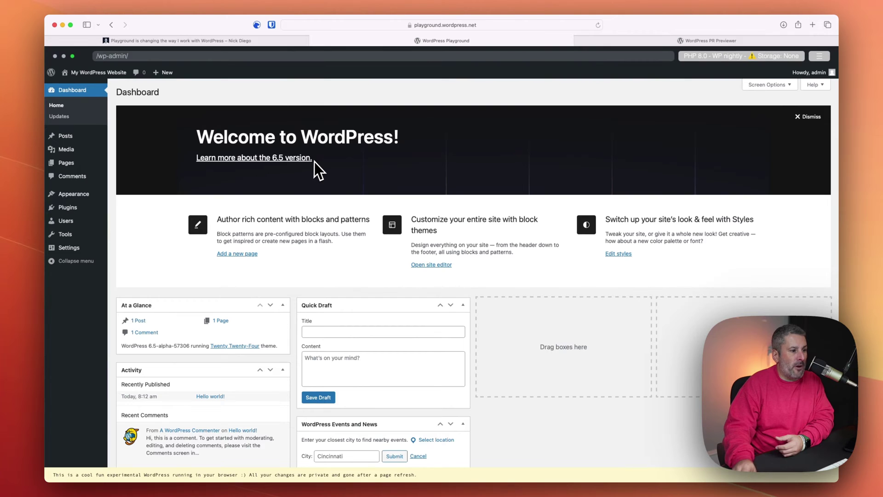
scroll(288, 170, down, 3)
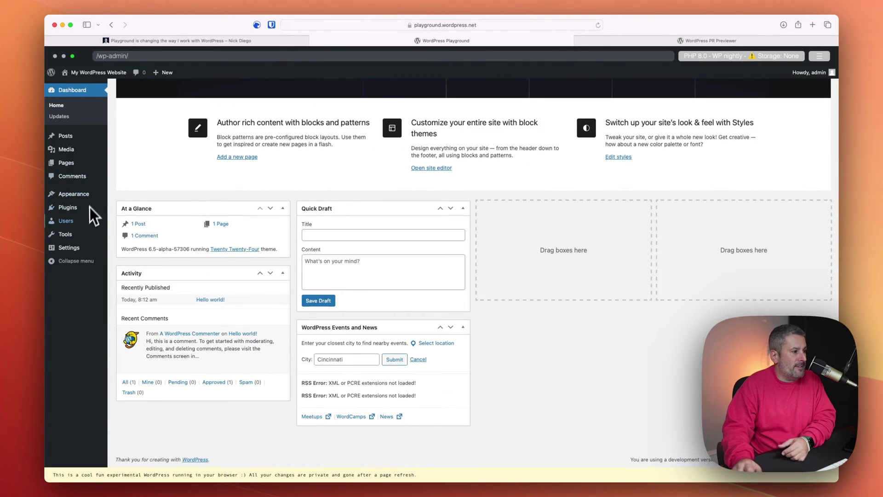
- Install and activate the Gutenberg plugin from Add New Plugin, then go to Gutenberg's admin area
mouse_move(75, 249)
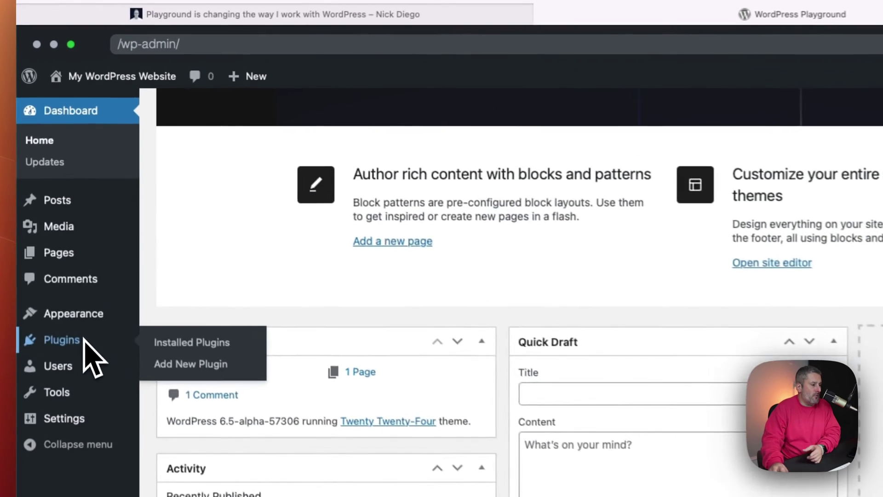
click(68, 207)
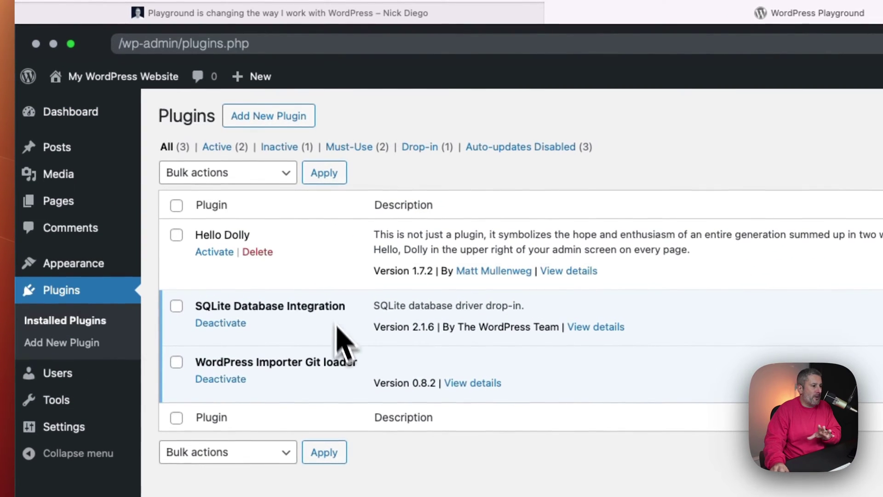
click(269, 121)
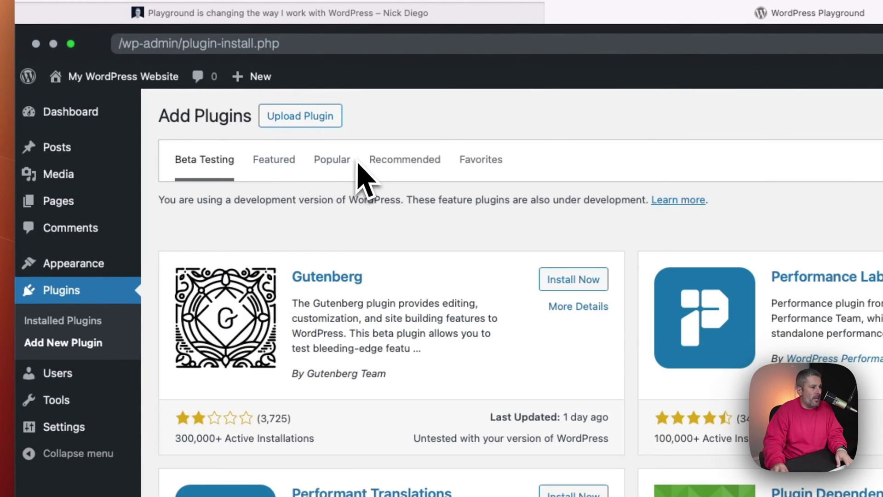
click(577, 281)
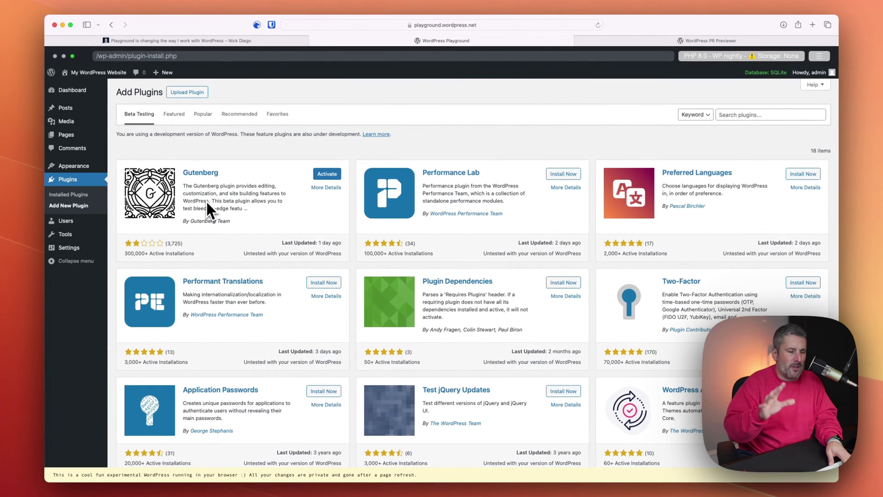
click(315, 177)
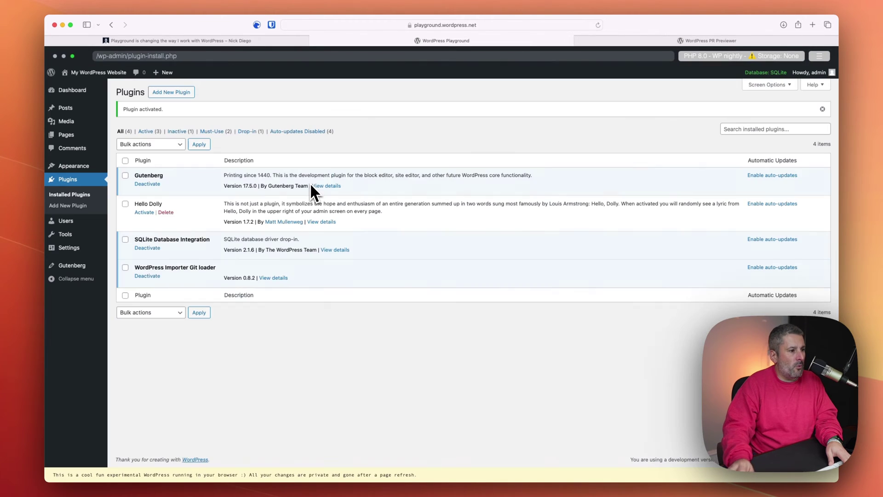
click(74, 267)
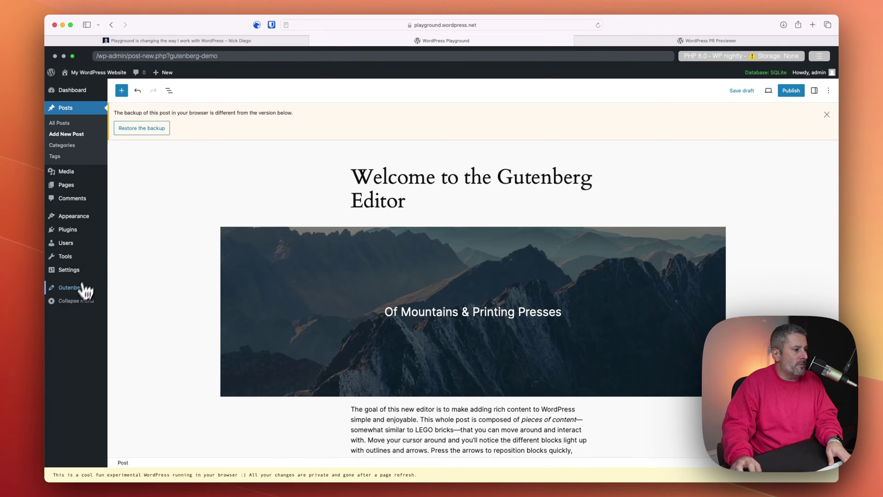
- Open Gutenberg's Experiments page and tick the New admin views experiment
mouse_move(83, 295)
click(138, 325)
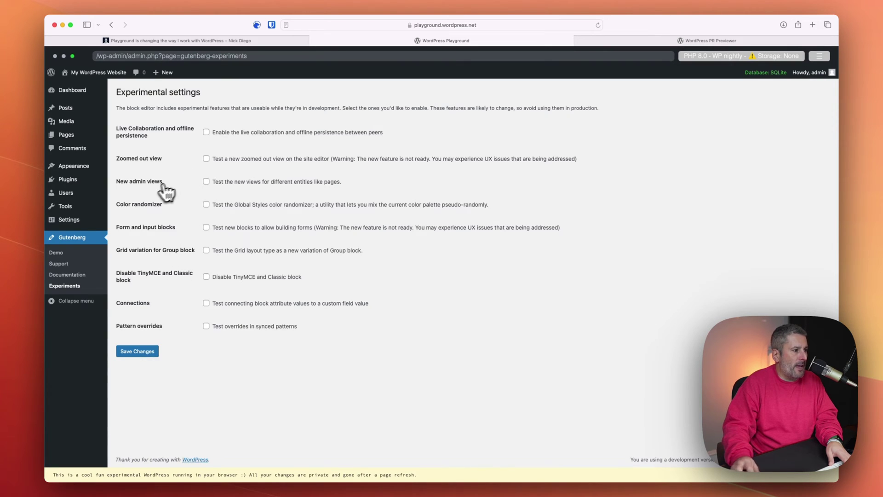
click(206, 181)
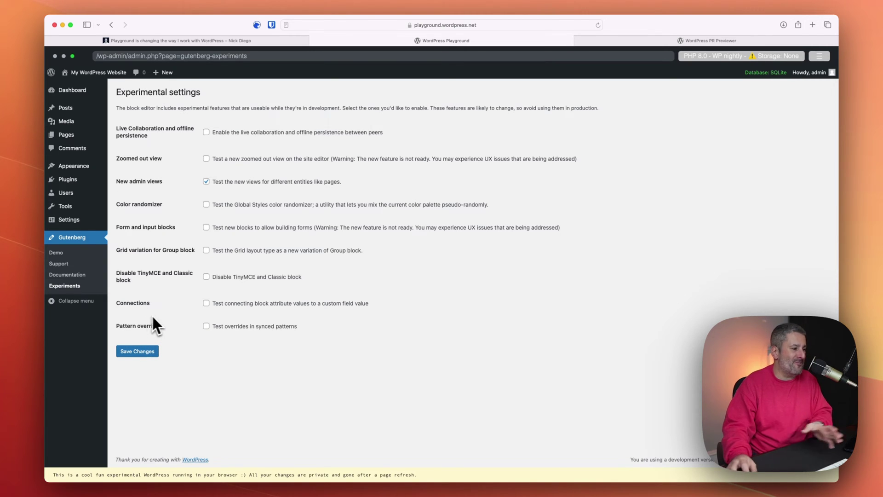
- Open the Site Editor from Appearance and go to its Pages section
mouse_move(83, 167)
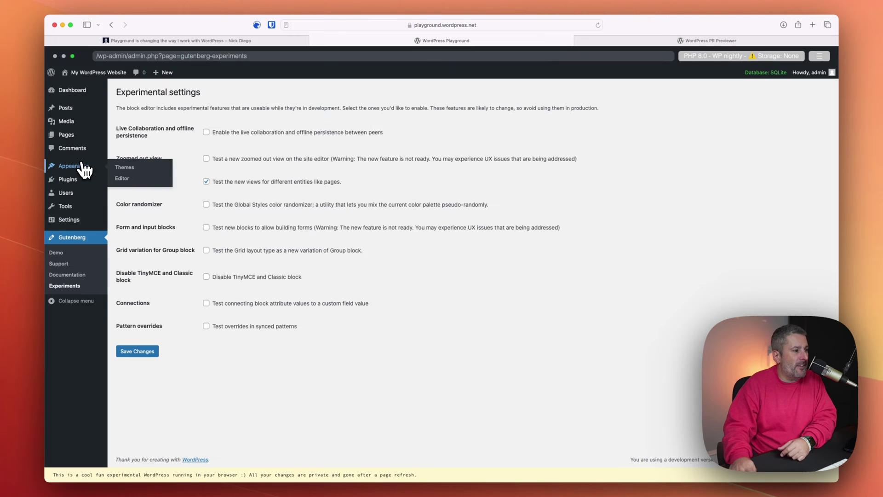
click(121, 179)
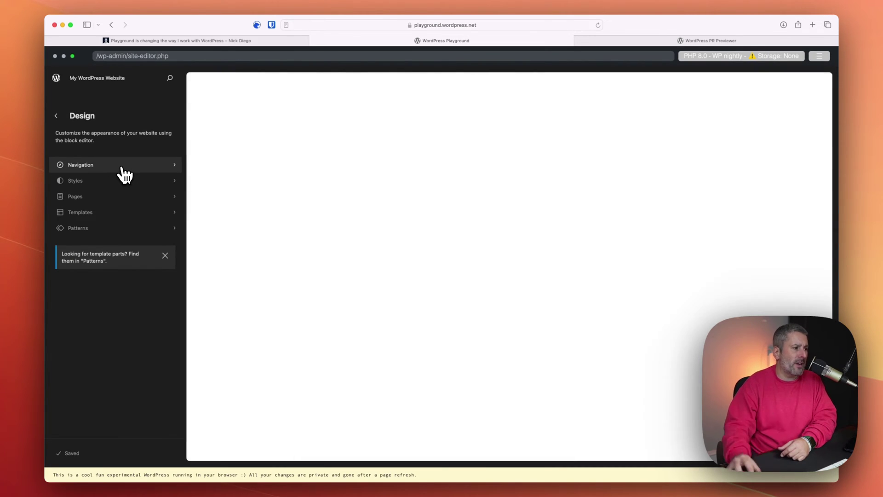
click(122, 197)
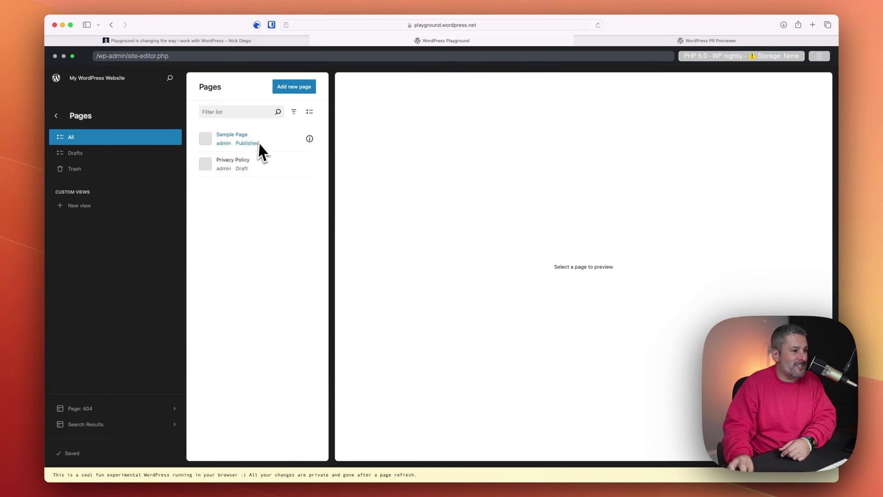
- Toggle the Pages list between Drafts and All, then focus the search field and open the filter options
click(109, 152)
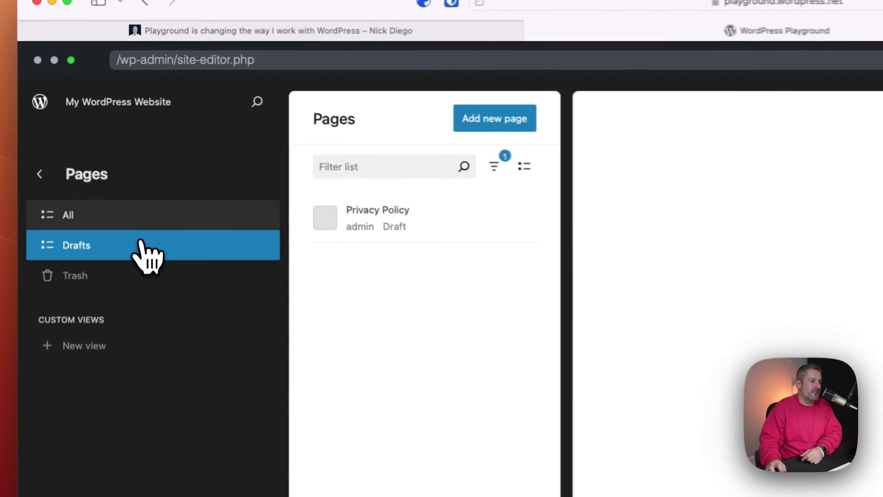
click(145, 217)
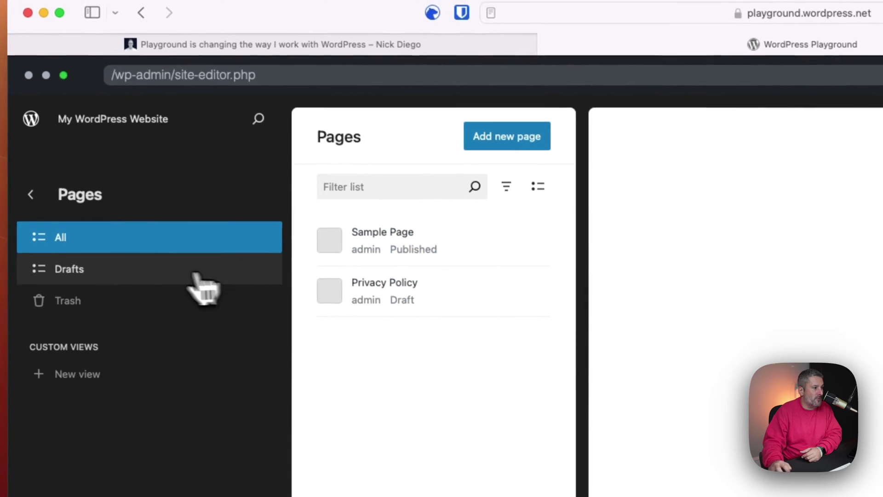
click(180, 265)
click(161, 233)
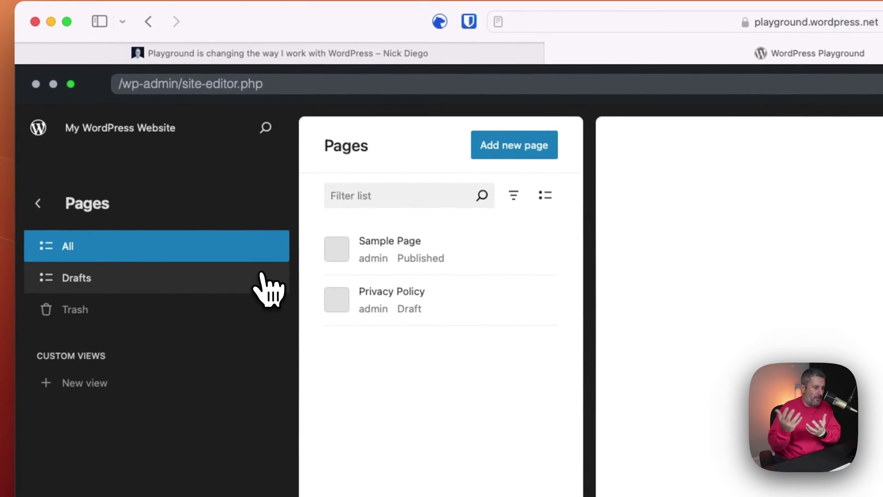
click(378, 196)
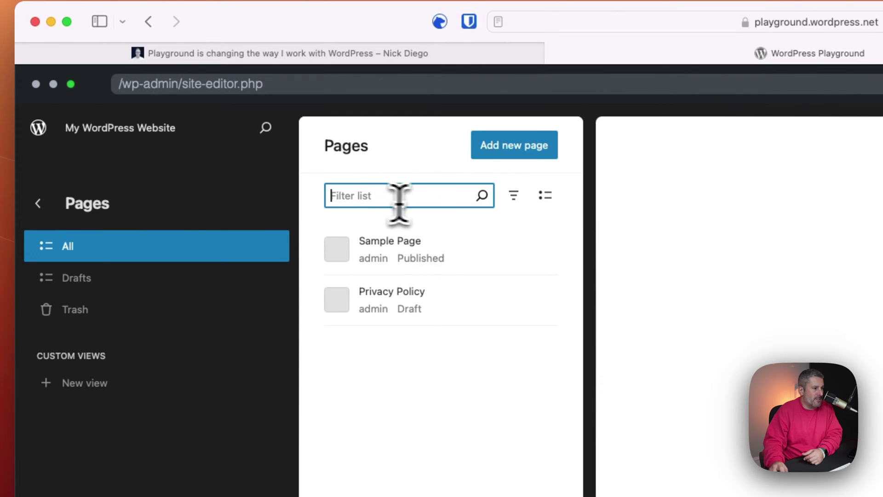
click(513, 195)
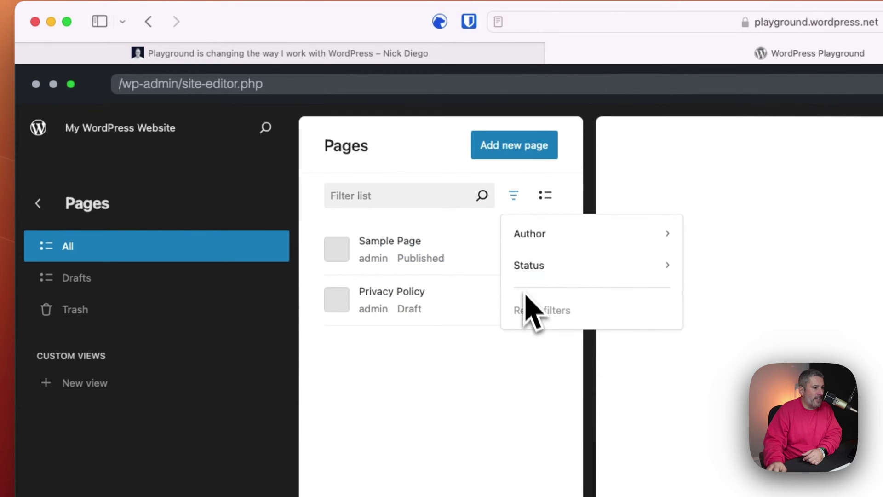
- Switch the Pages list to the Grid layout
mouse_move(535, 270)
click(545, 195)
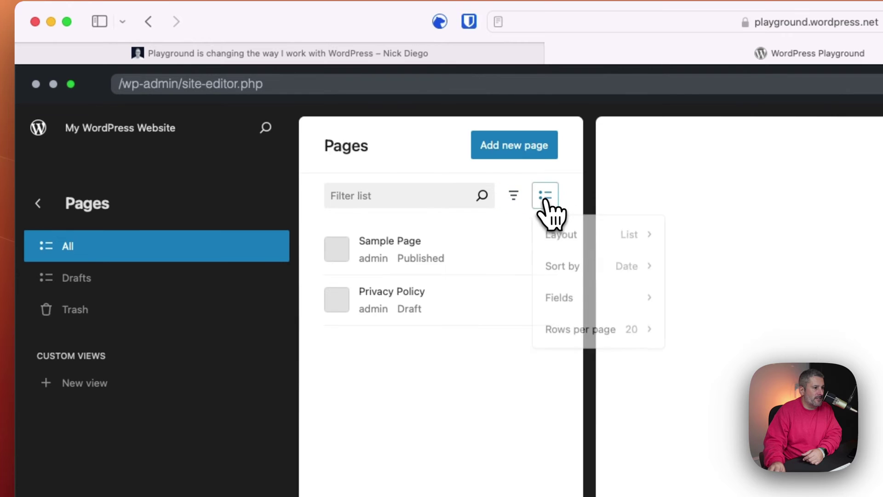
mouse_move(580, 246)
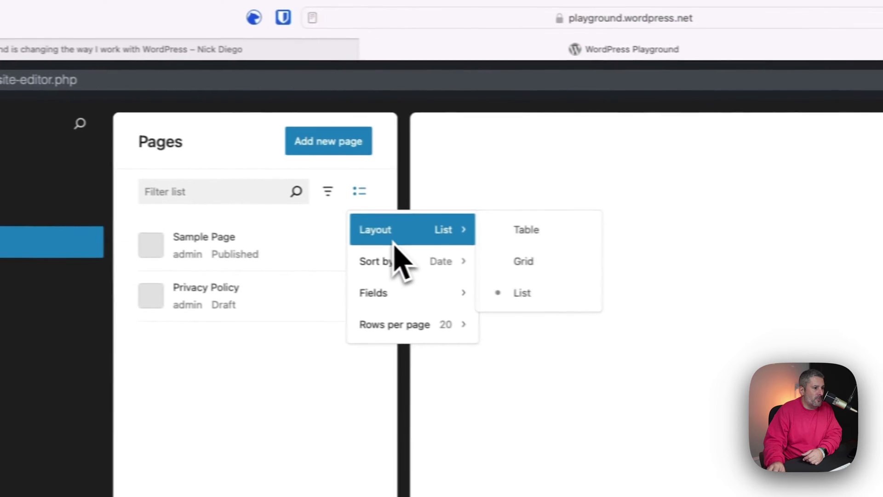
click(501, 261)
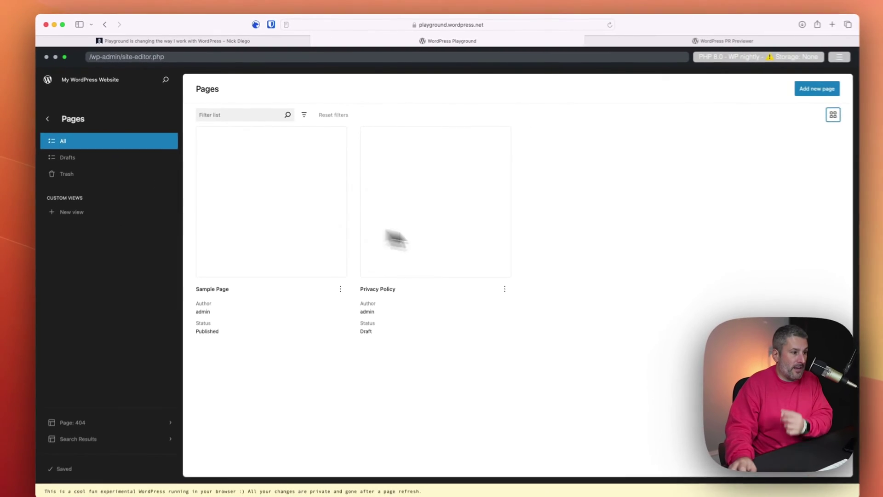
- Look over the author and status filter choices without applying any
click(304, 114)
mouse_move(324, 151)
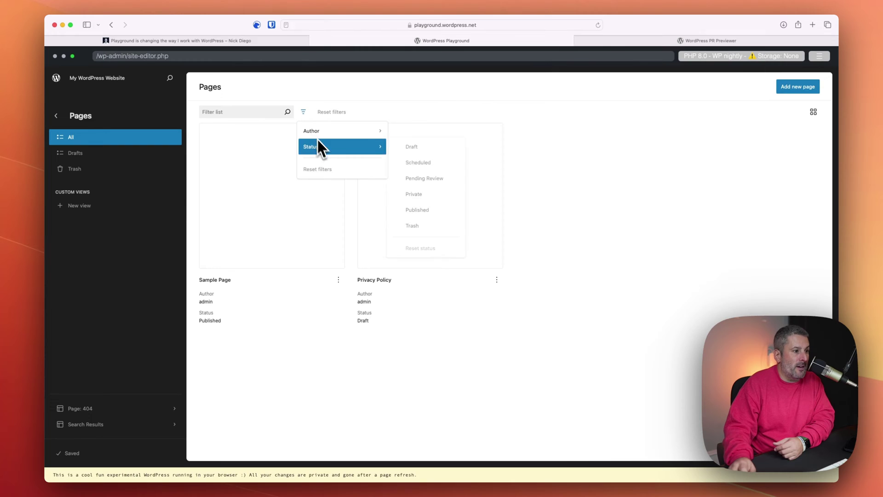
key(Escape)
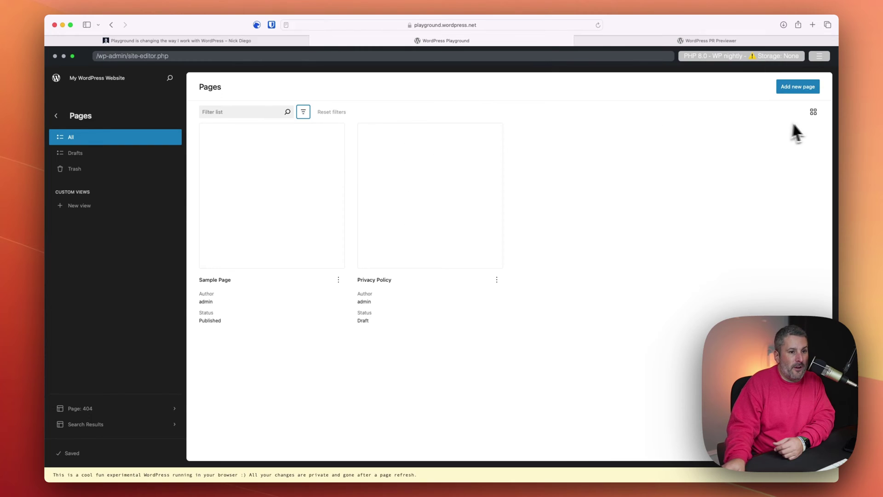
- Switch the Pages list to the Table layout showing title, author and status
click(813, 112)
mouse_move(778, 162)
mouse_move(777, 131)
click(733, 132)
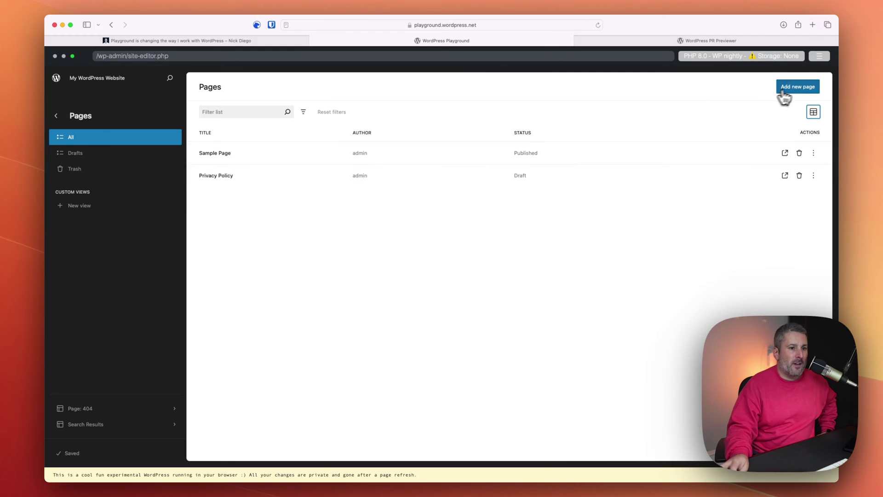
- Create a new draft page titled 'Matt' and dismiss the editor's welcome guide
click(798, 92)
click(437, 269)
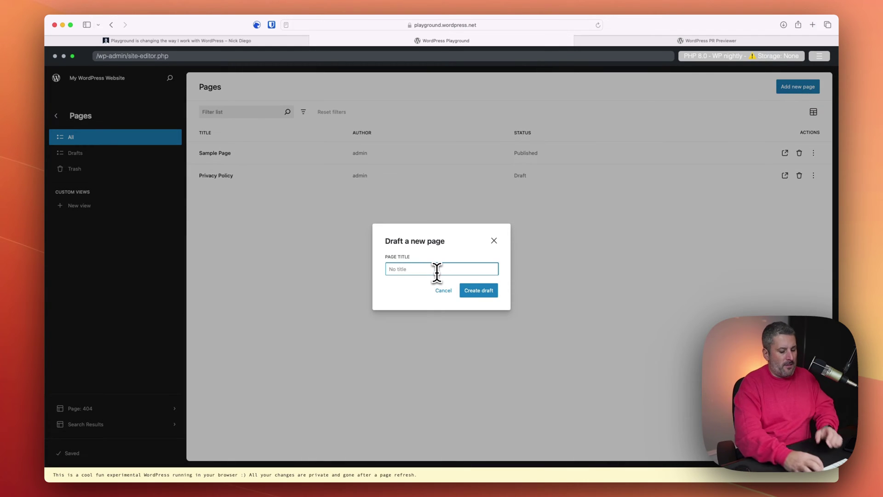
text(Matt)
key(Return)
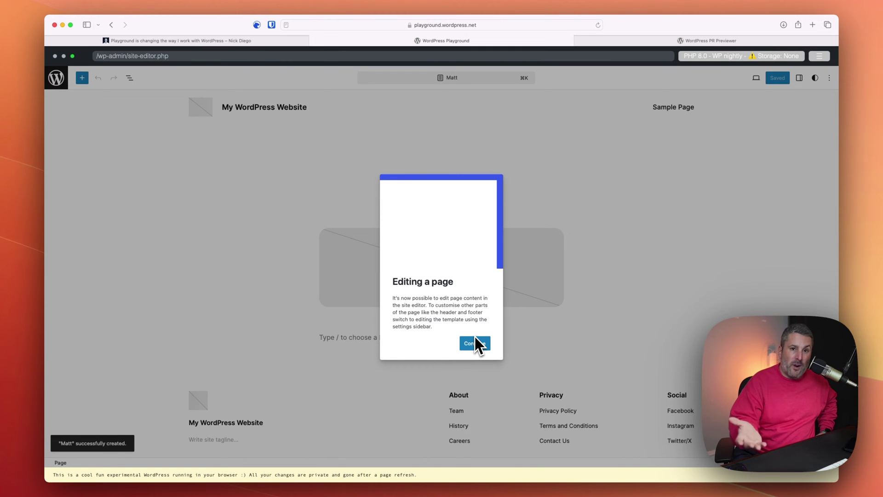
click(476, 343)
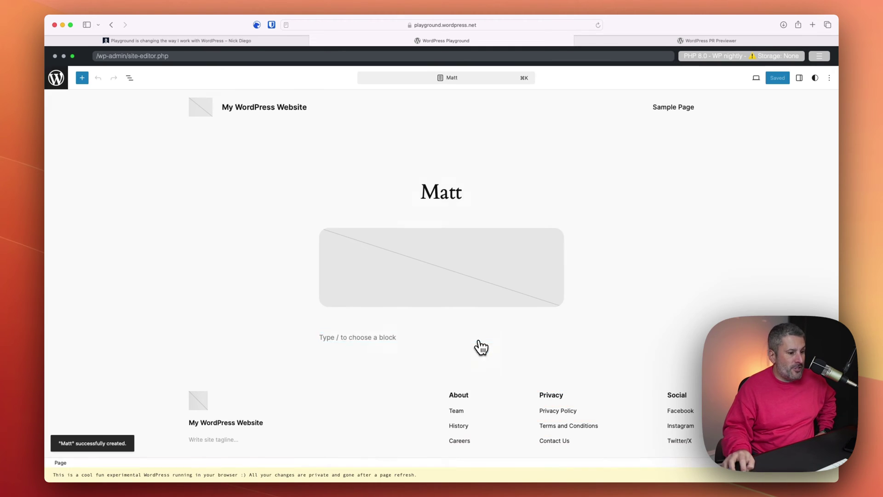